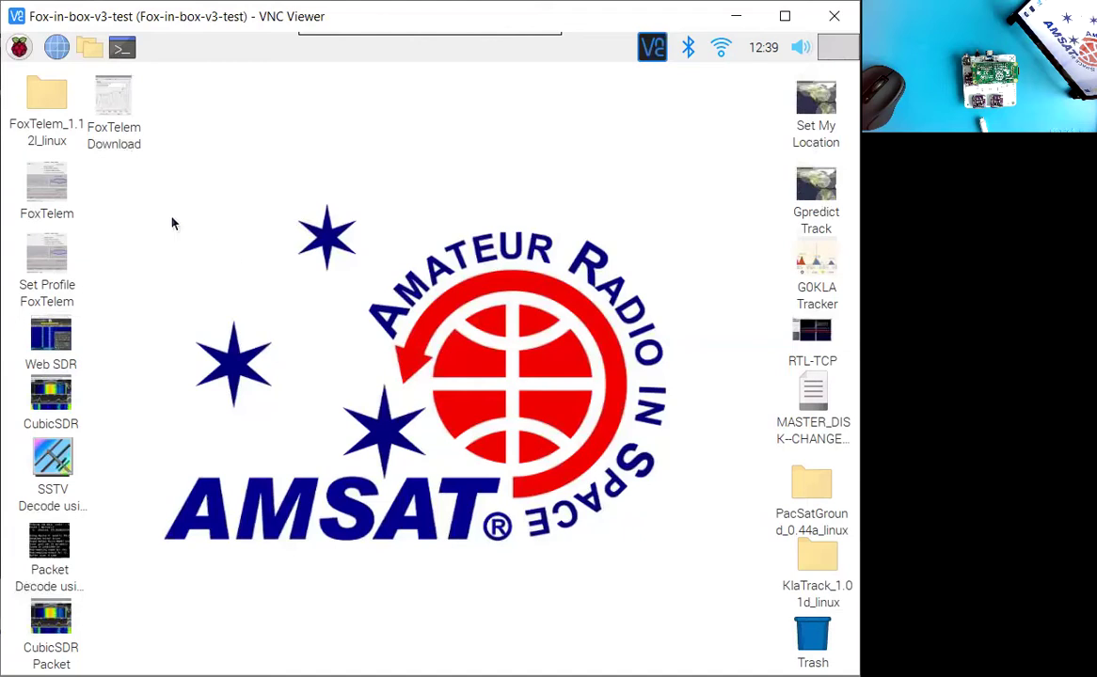
- Launch FoxTelem with CubeSatSim set as the default ground station profile
double_click(47, 185)
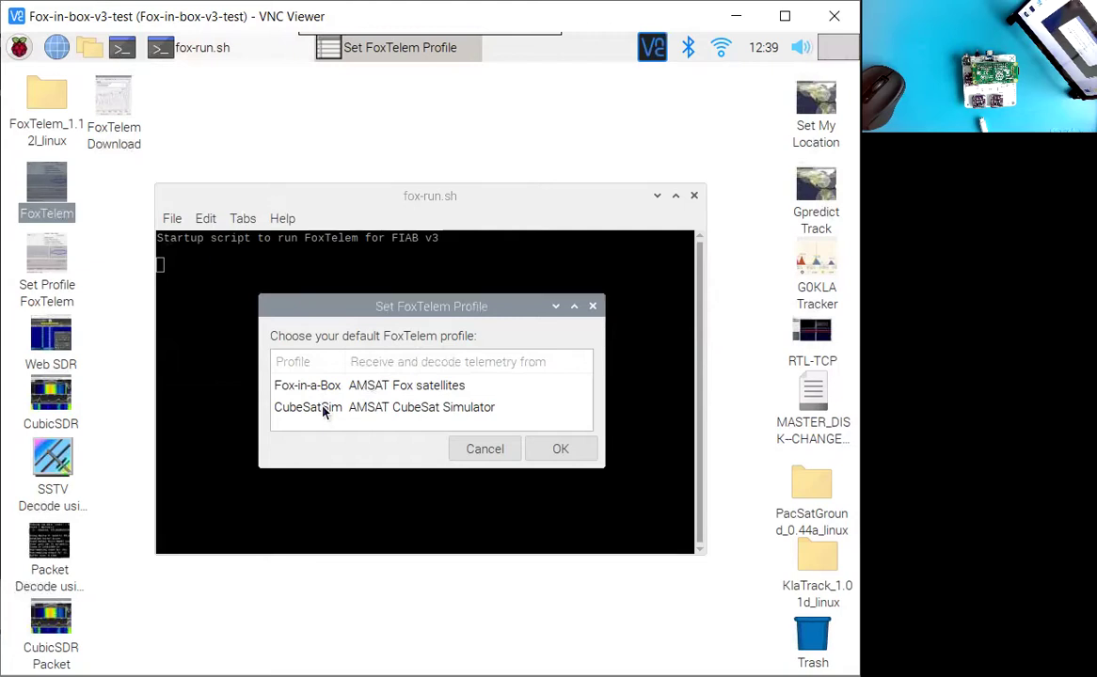
click(322, 411)
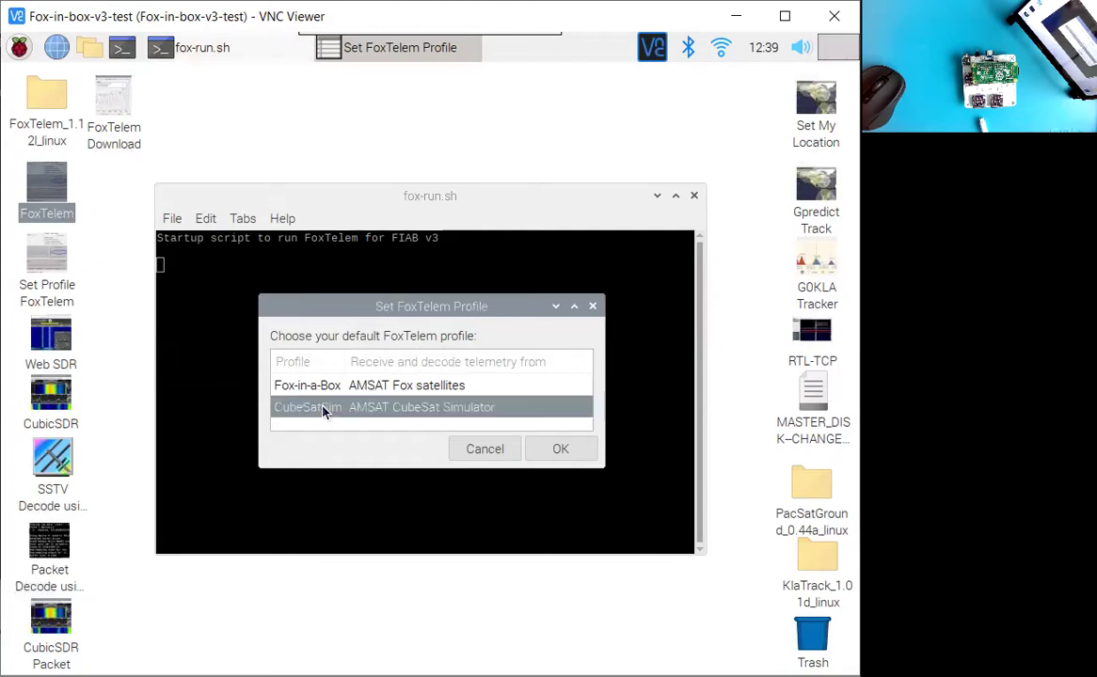
click(558, 450)
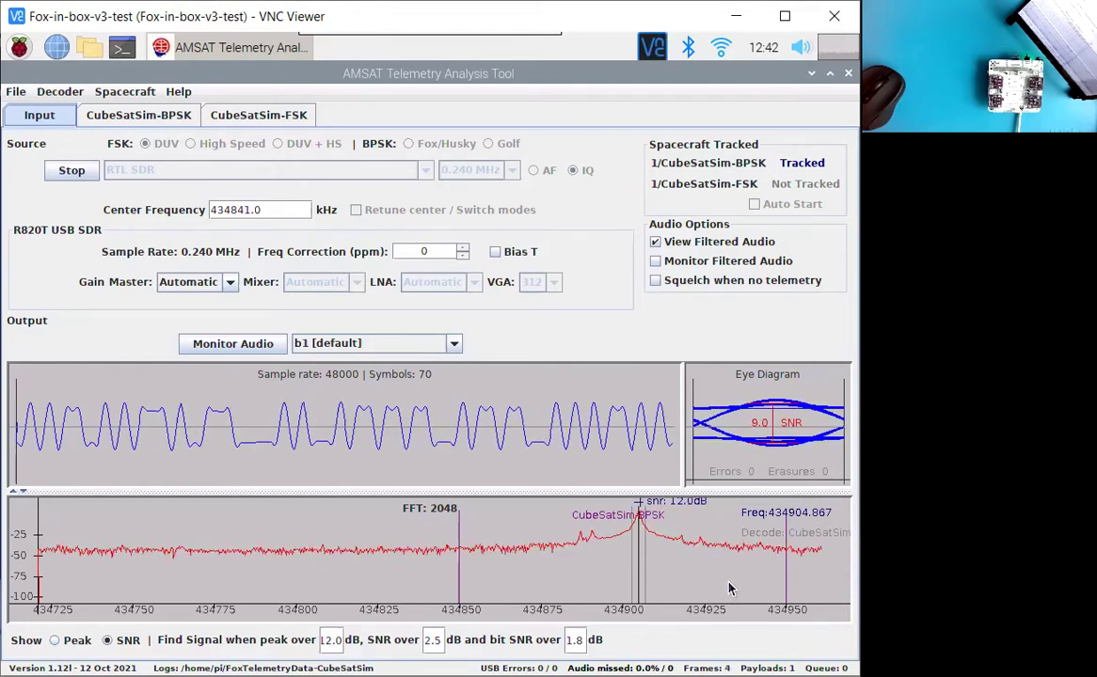
click(259, 121)
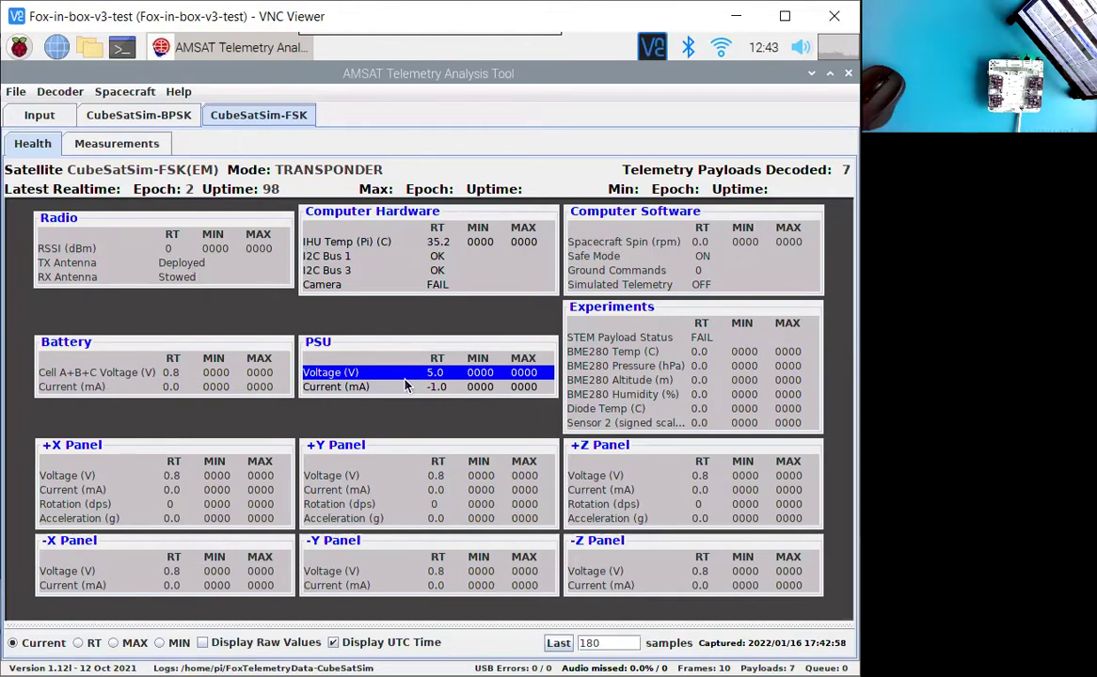
click(386, 388)
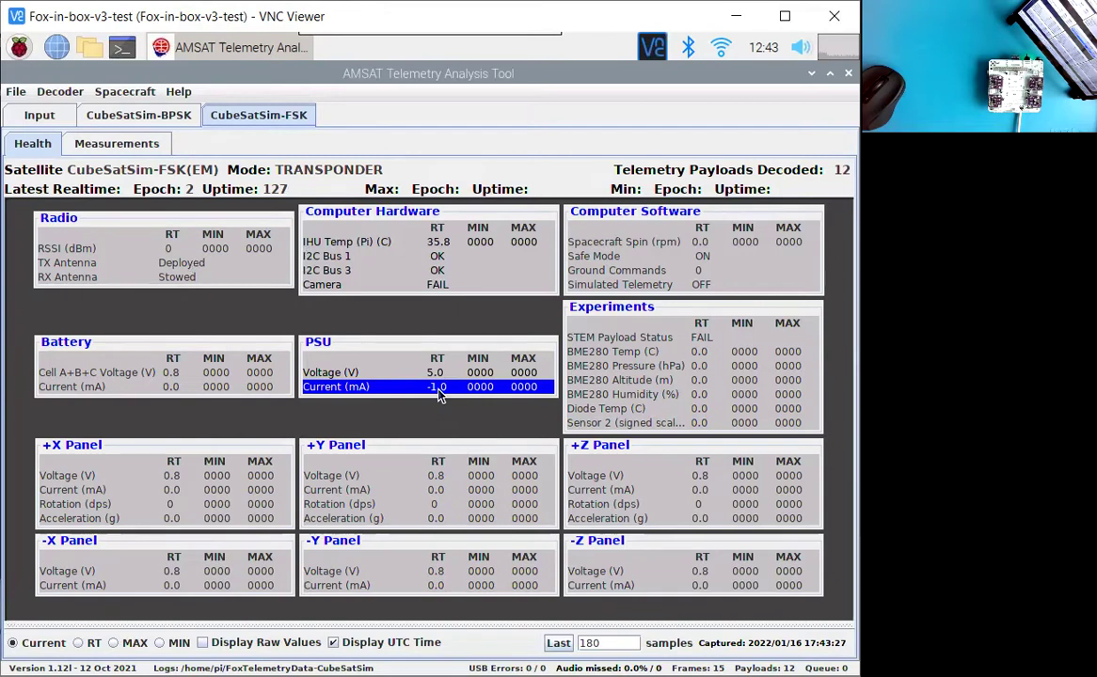
- Inspect the battery and all six solar panel voltages on the CubeSatSim-FSK Health tab, each near 0.8 V
click(414, 372)
click(202, 380)
click(171, 386)
click(167, 373)
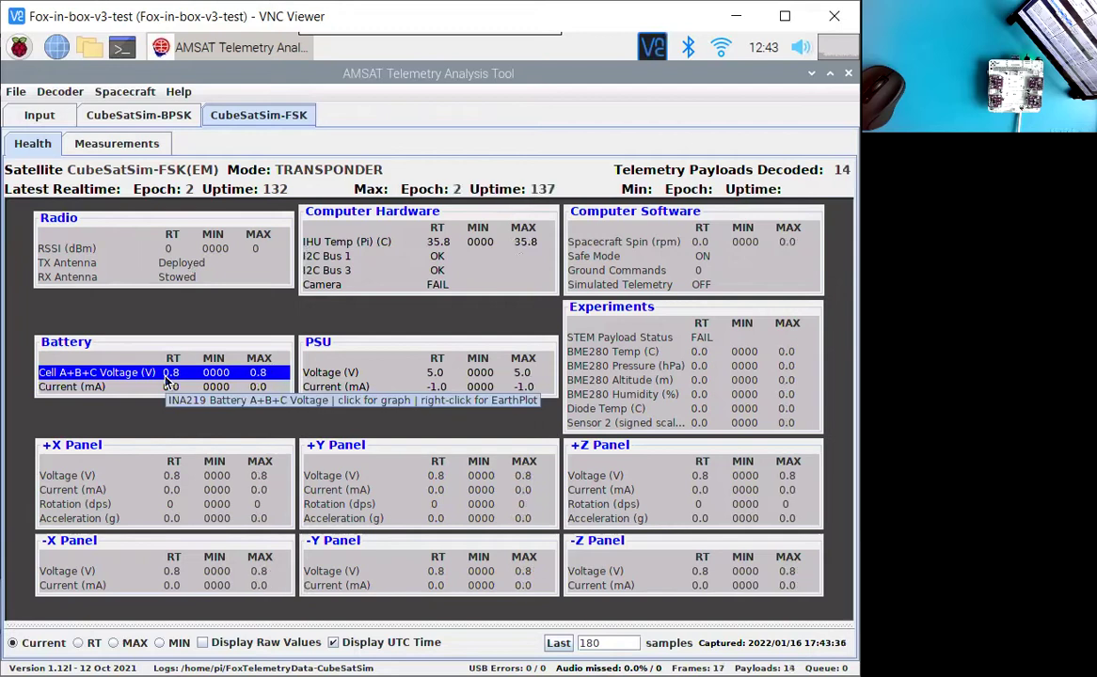
click(167, 489)
click(135, 481)
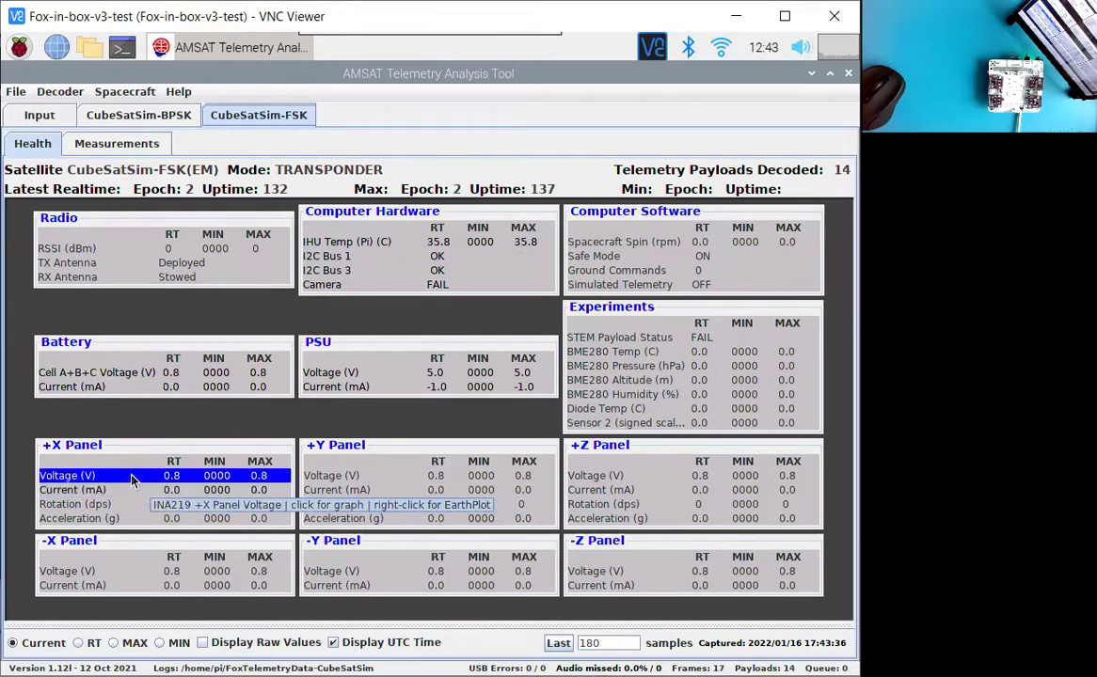
click(316, 490)
click(310, 476)
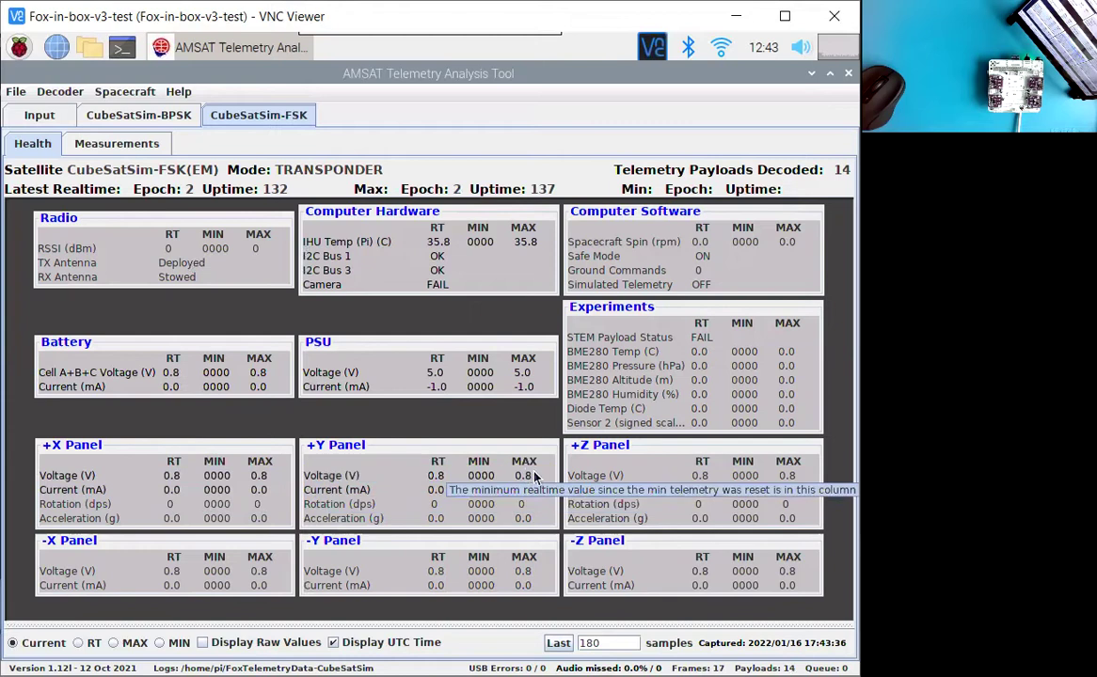
click(588, 476)
click(588, 572)
click(461, 571)
click(218, 573)
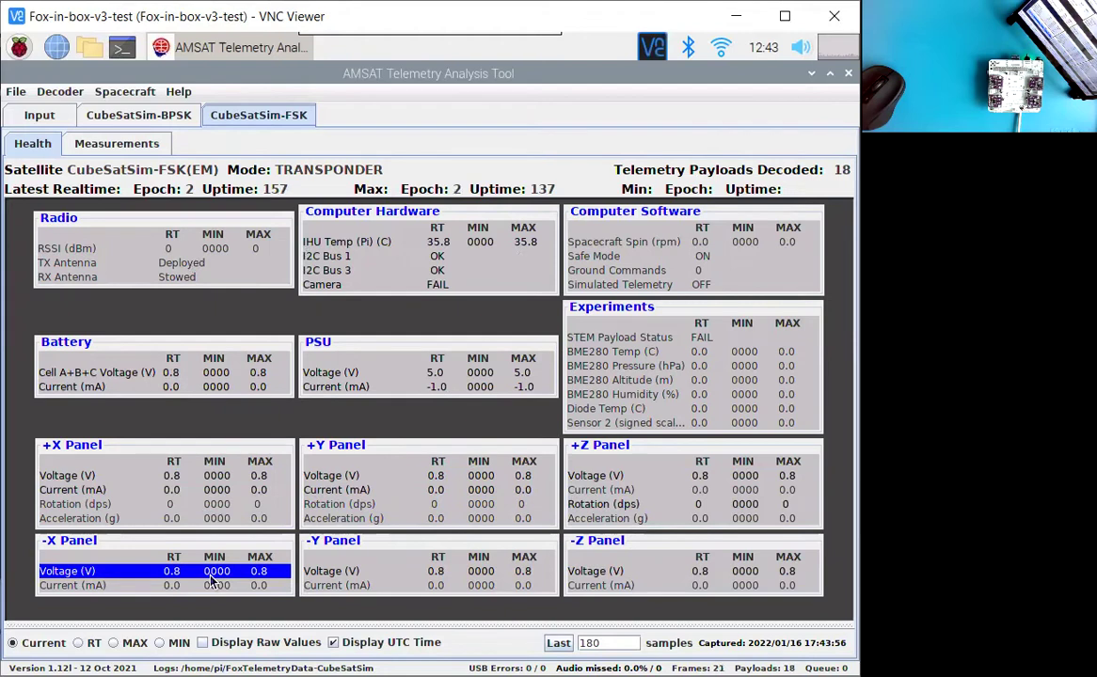
- Recheck the +X voltage and the +X, +Y and +Z panel currents, plus the +Z rotation and -Y voltage
click(103, 478)
click(43, 491)
click(320, 490)
click(592, 505)
click(592, 490)
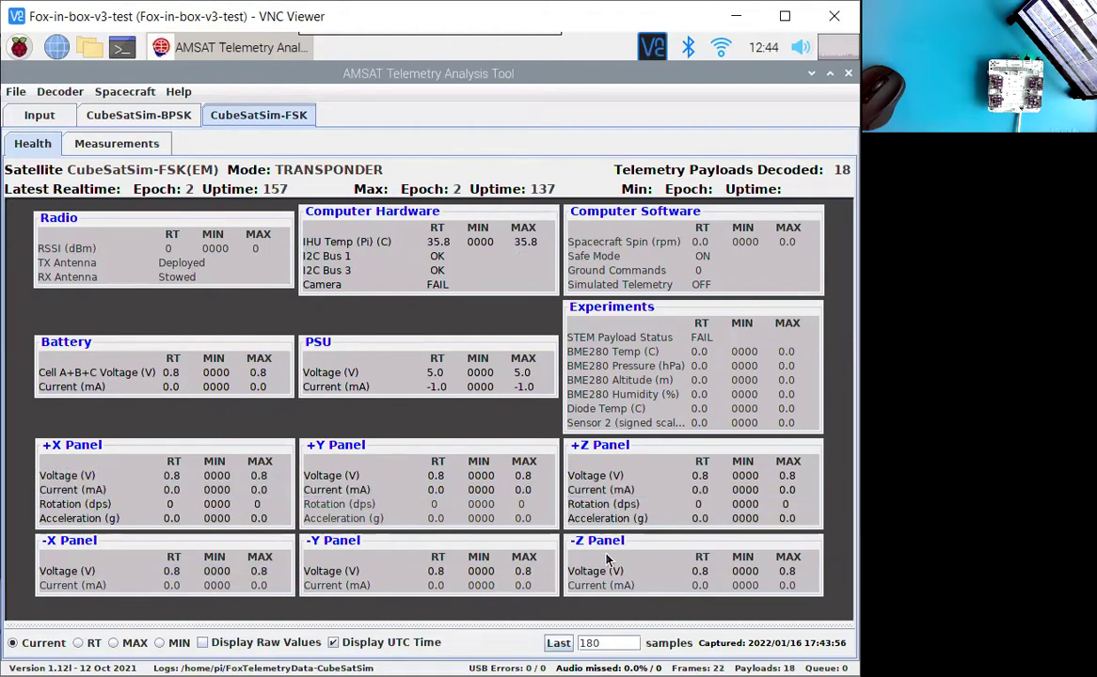
click(325, 571)
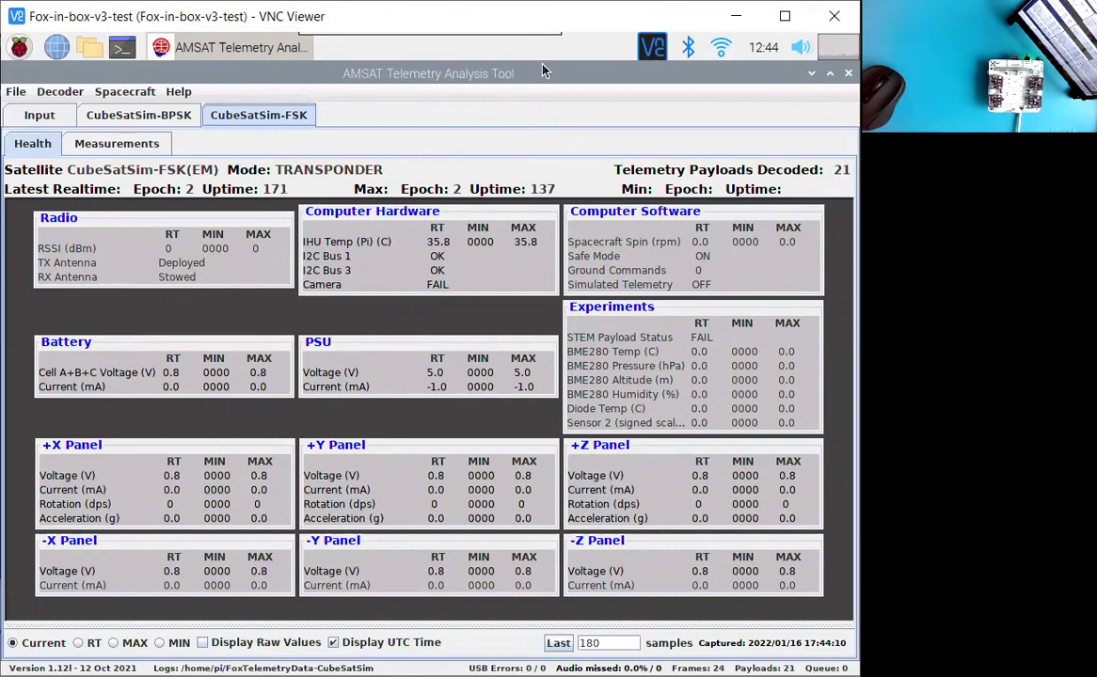
mouse_move(480, 35)
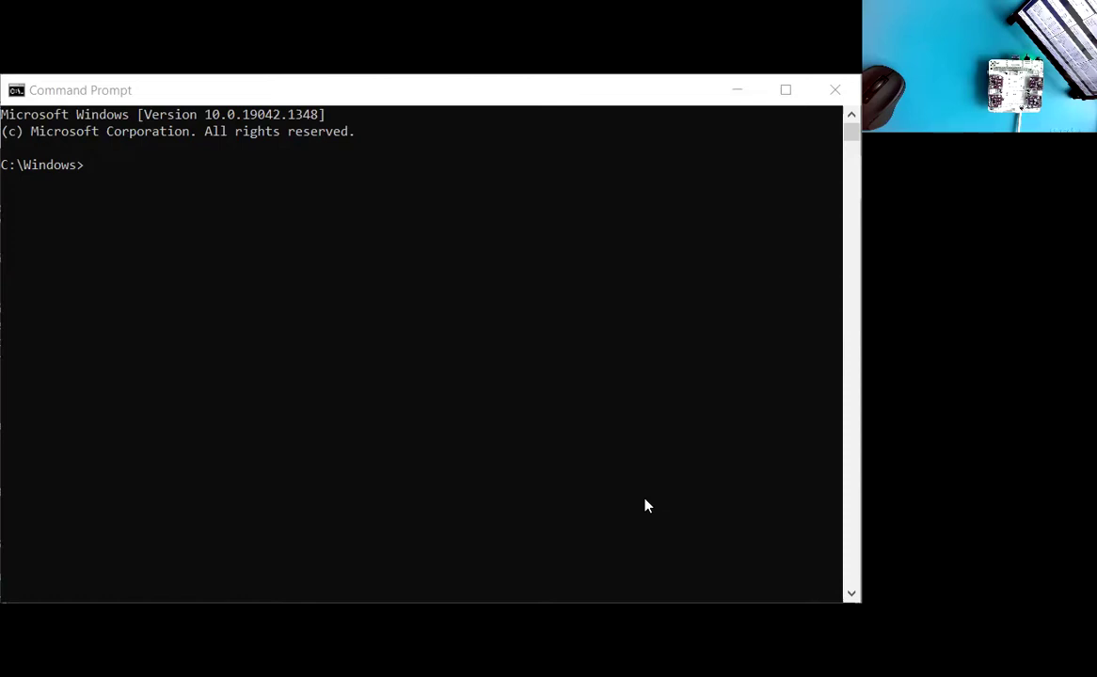
click(449, 365)
text(ssh pi@cubesatsim.lan)
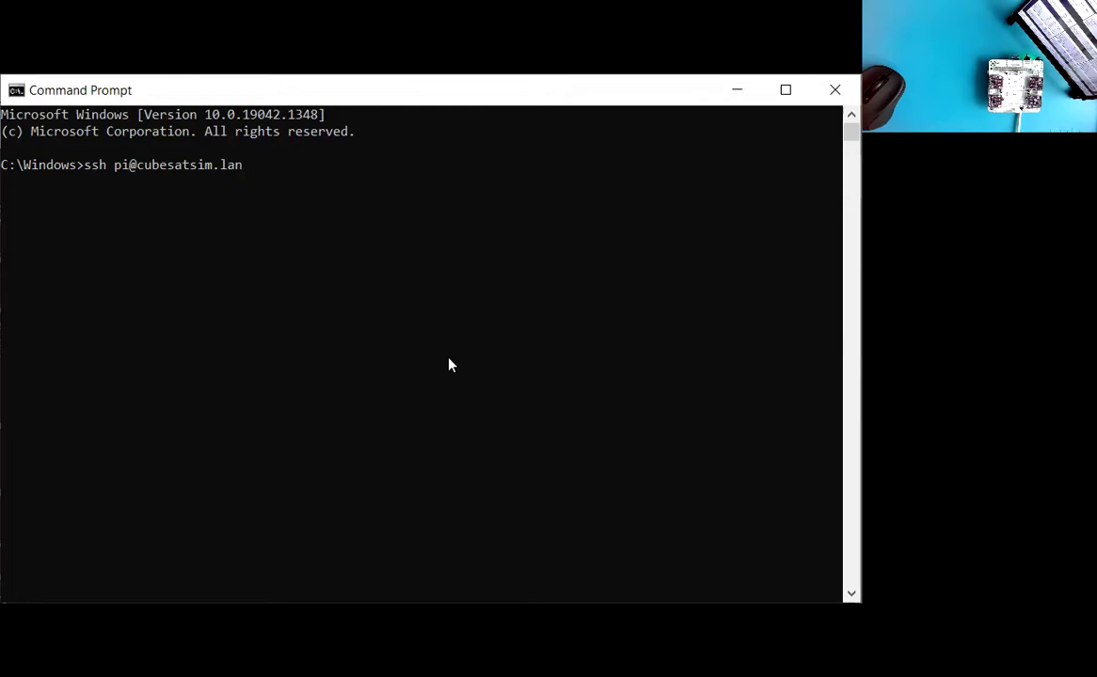
key(Return)
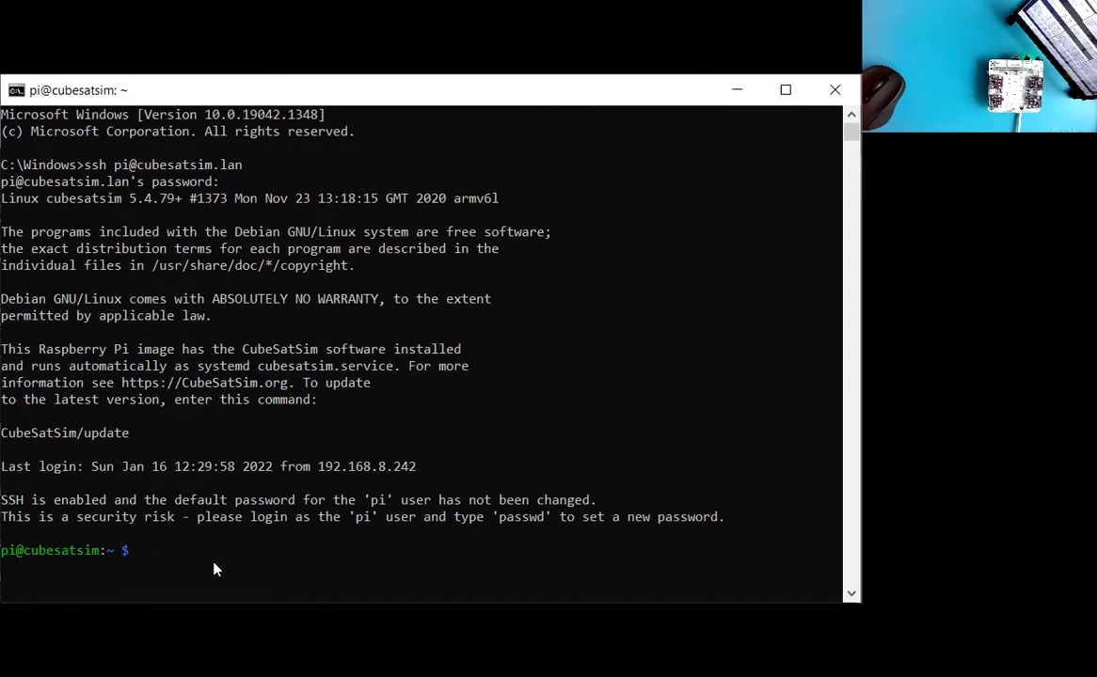
- Run CubeSatSim/telem to list panel voltages and currents, all about 0.84 V
text(Cubwe)
key(BackSpace)
key(BackSpace)
text(e)
key(Tab)
text(telem)
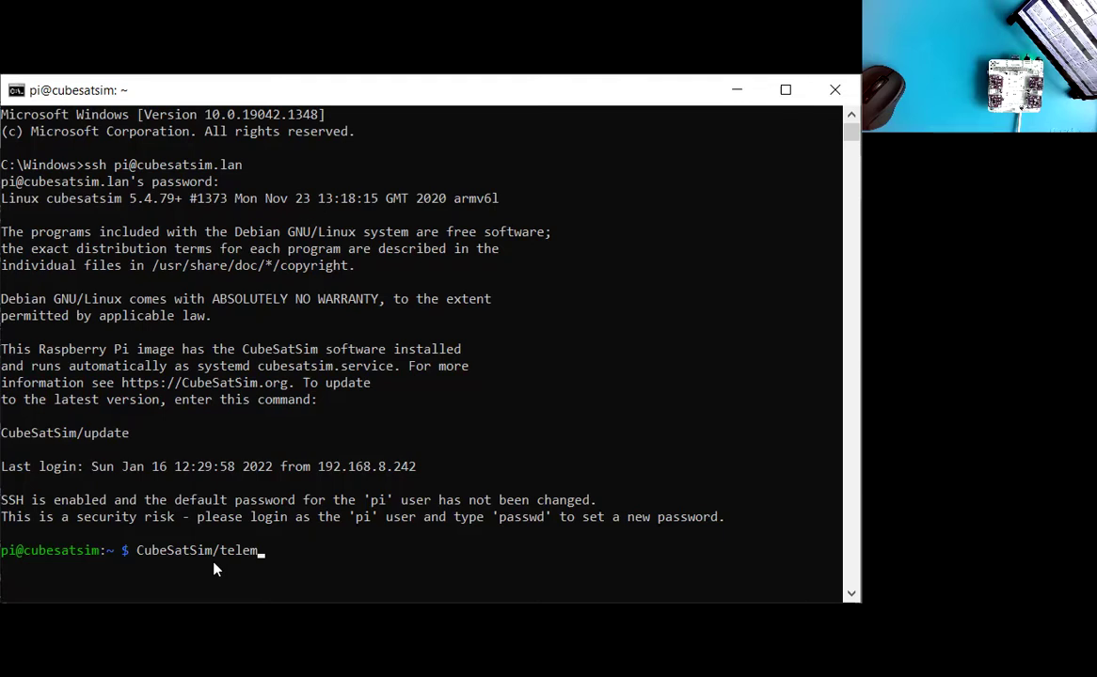
key(Return)
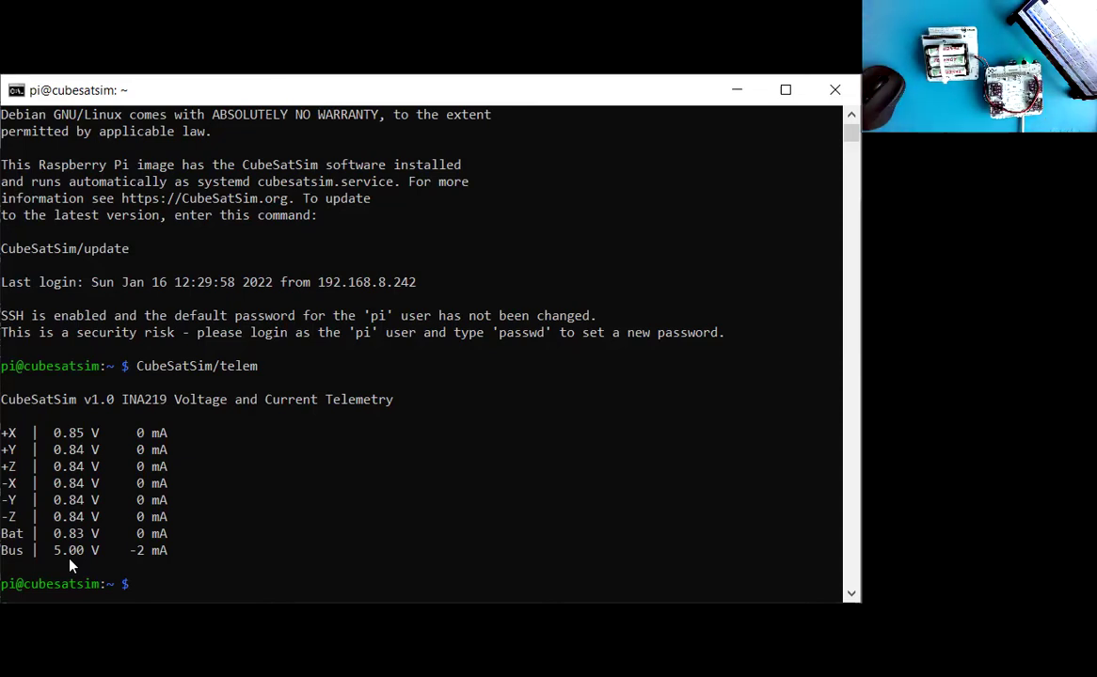
click(227, 529)
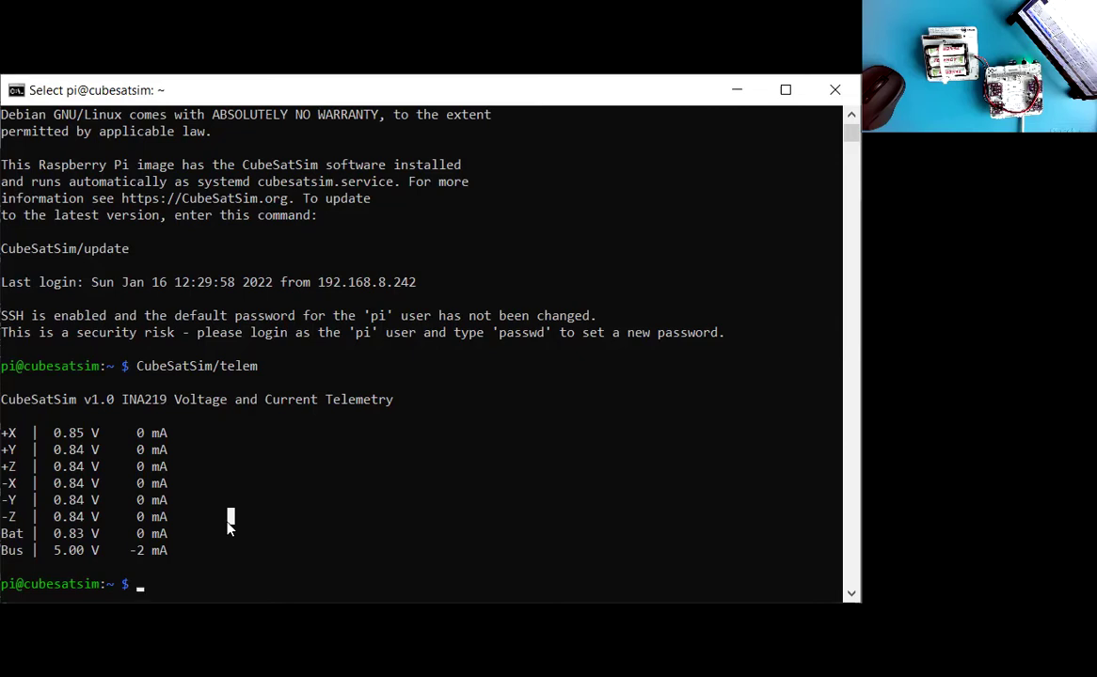
- Recall and rerun the CubeSatSim/telem readout from the command history
key(Escape)
key(Up)
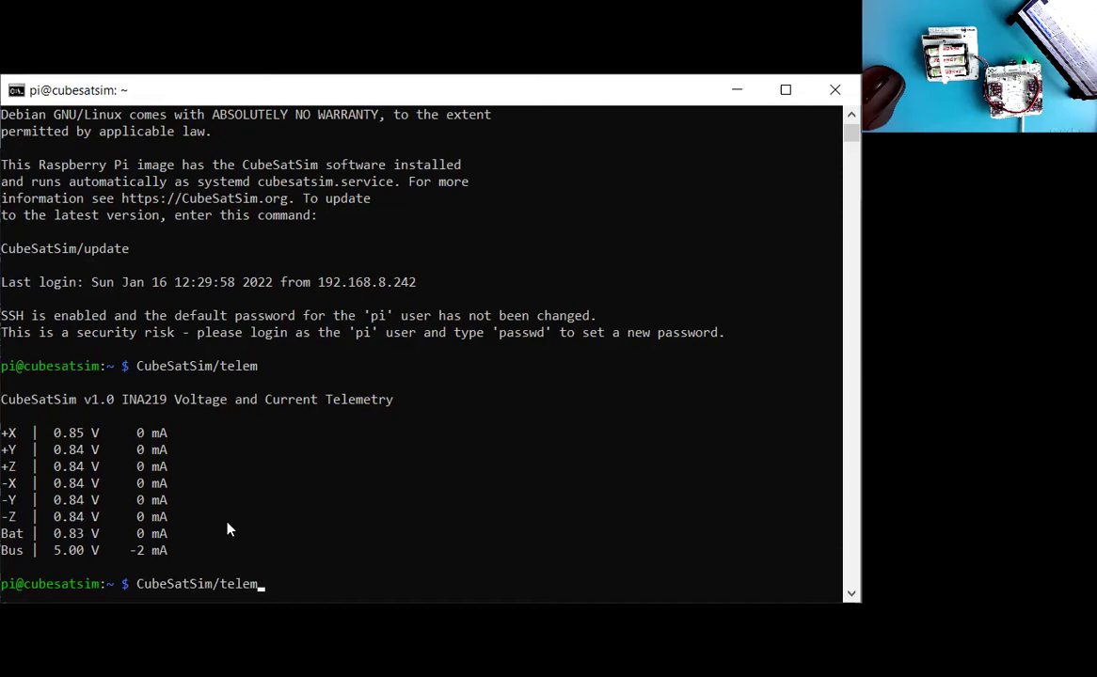
key(Return)
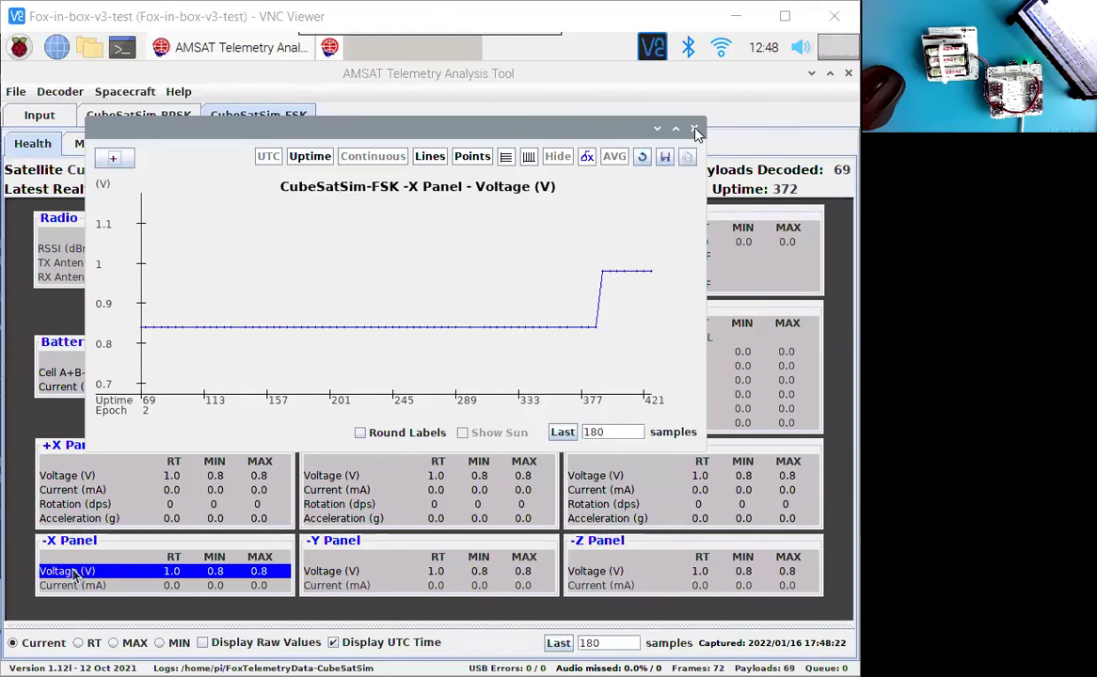
- Close the -X Panel voltage graph and show the CubeSatSim-FSK health telemetry
click(695, 129)
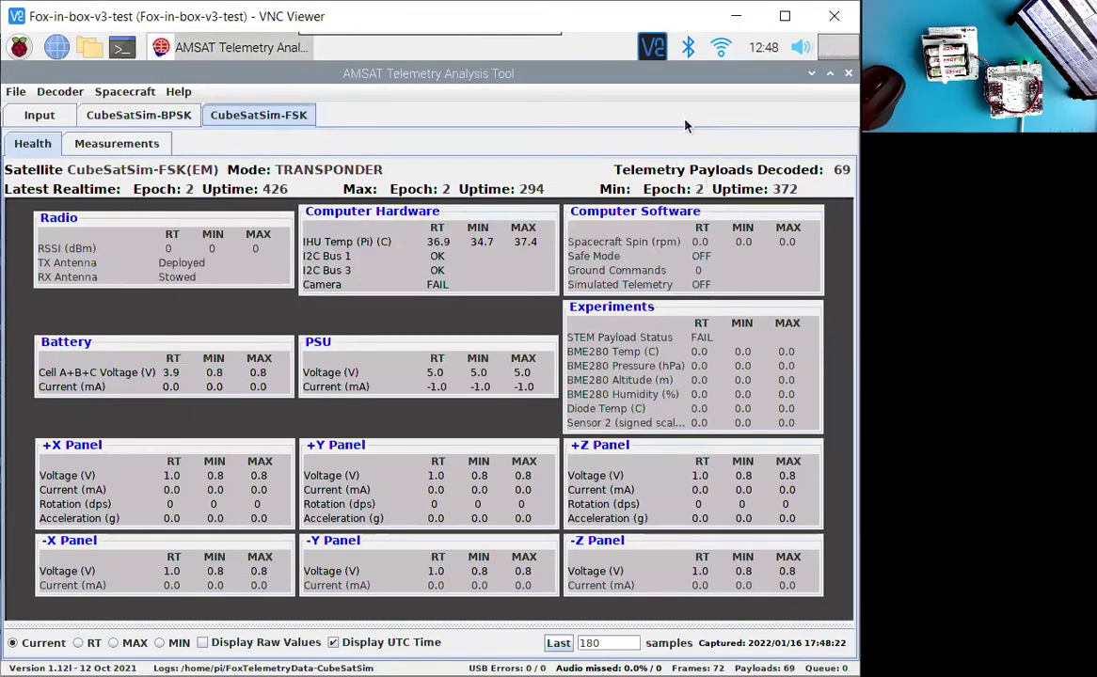
click(45, 114)
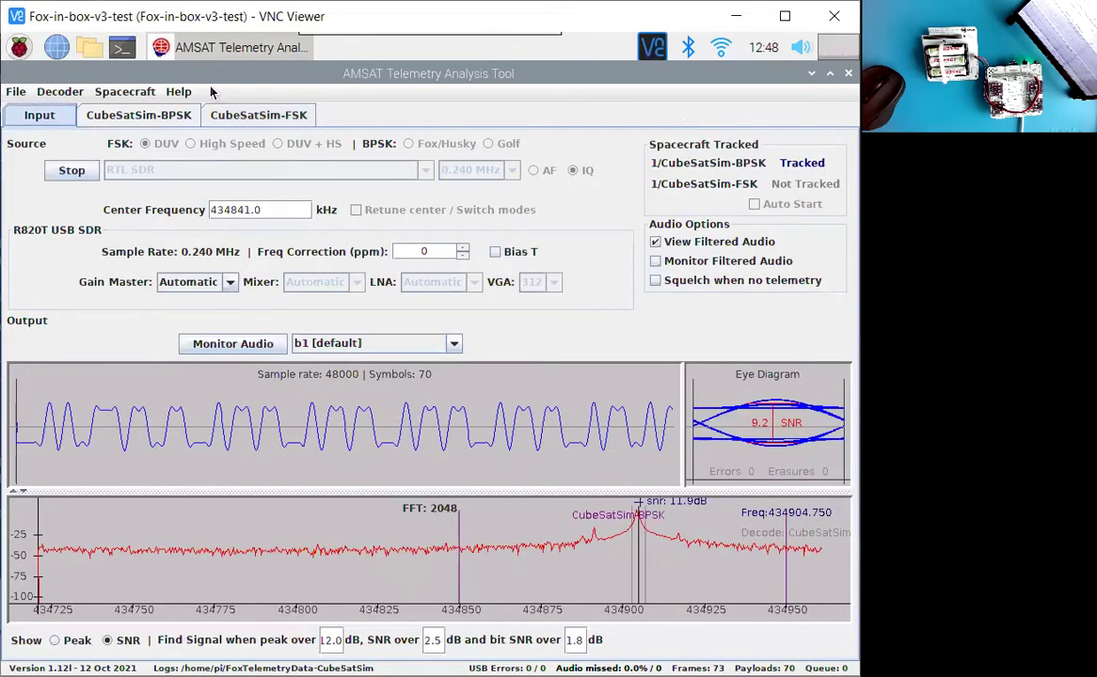
click(257, 115)
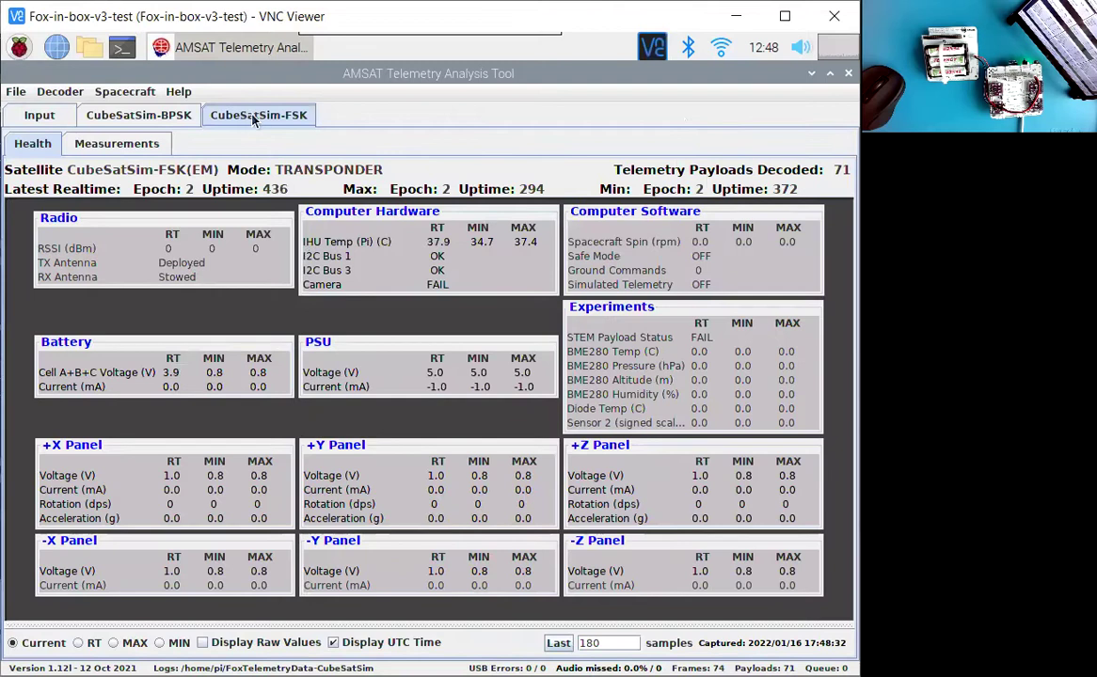
- Inspect battery current and cell voltage plus the +X, +Y and +Z panel readings, now about 1.0 V
click(179, 386)
click(156, 374)
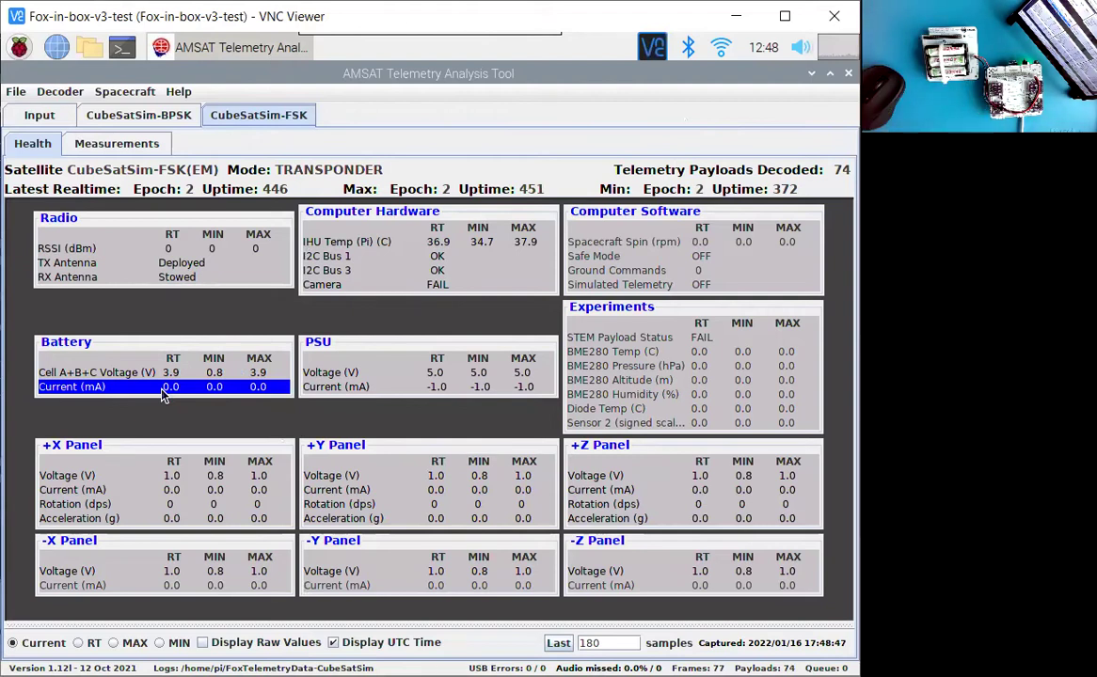
click(184, 489)
click(188, 475)
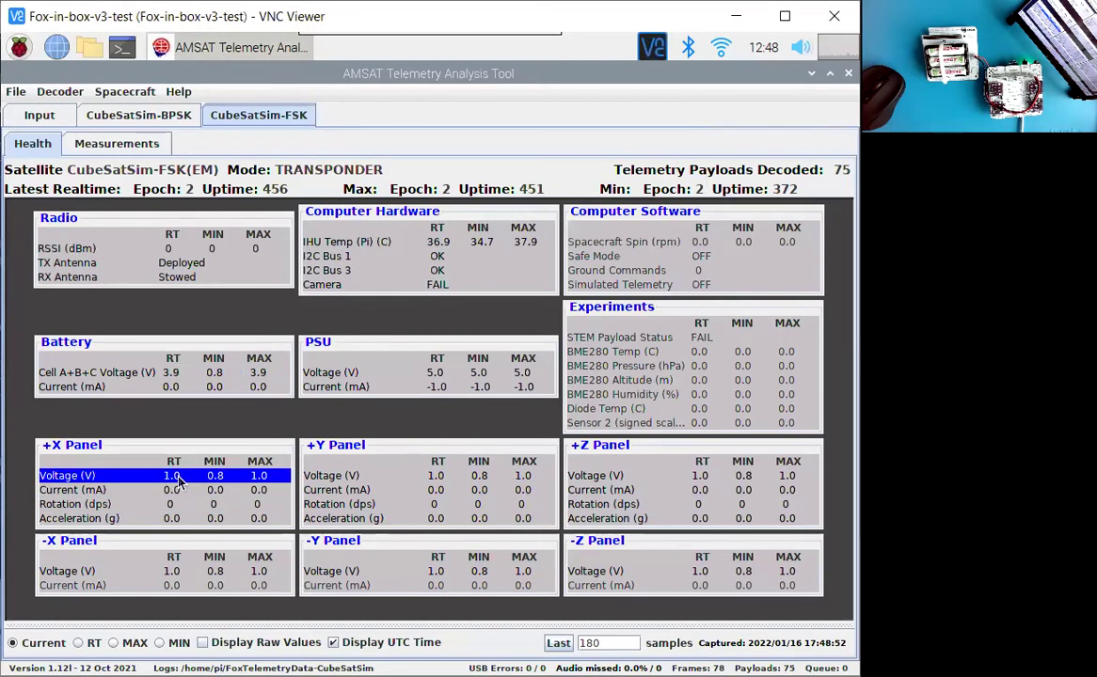
click(414, 490)
click(633, 491)
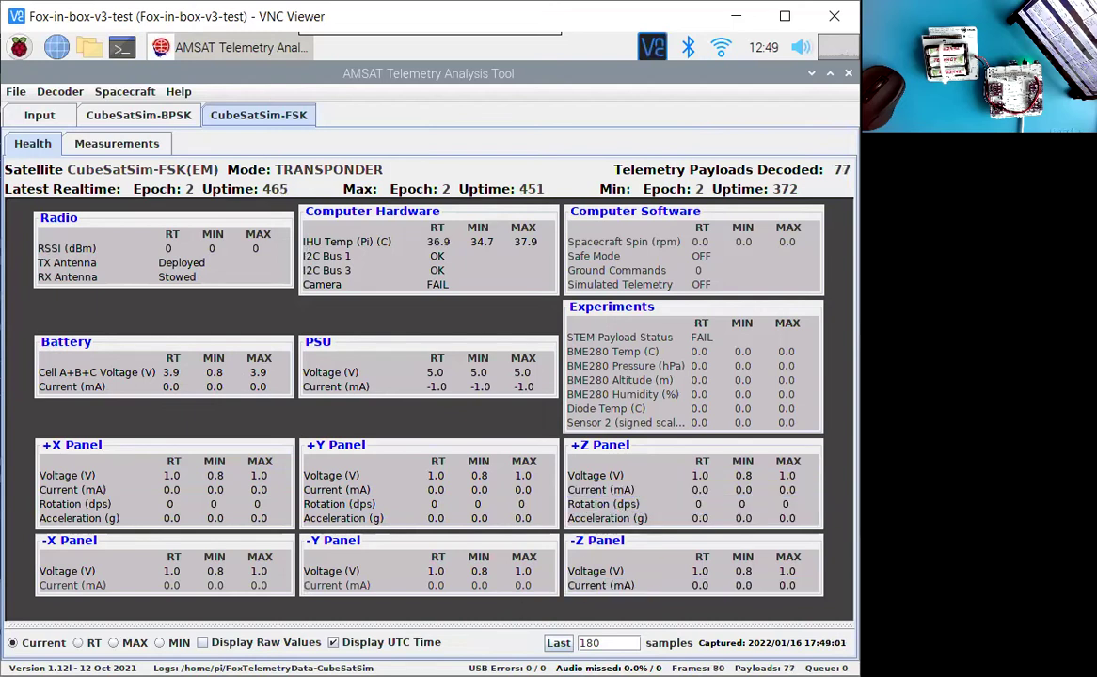
mouse_move(498, 668)
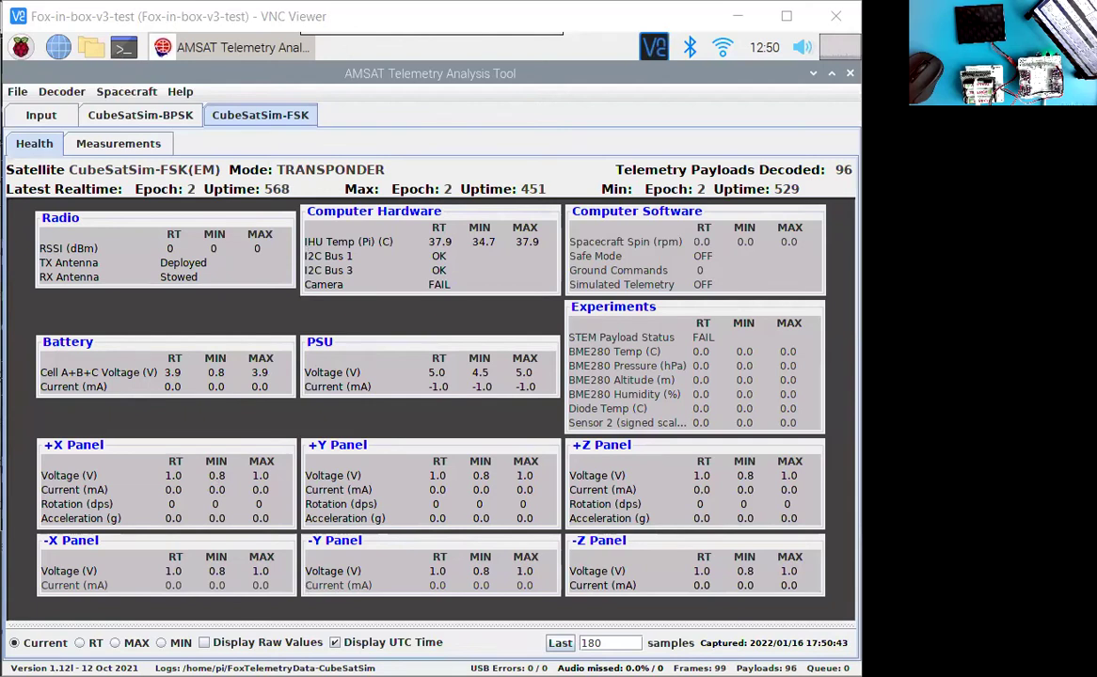
- Rerun CubeSatSim/telem over SSH, confirm +X panel at 4.03 V, and return to FoxTelem
key(alt+Tab)
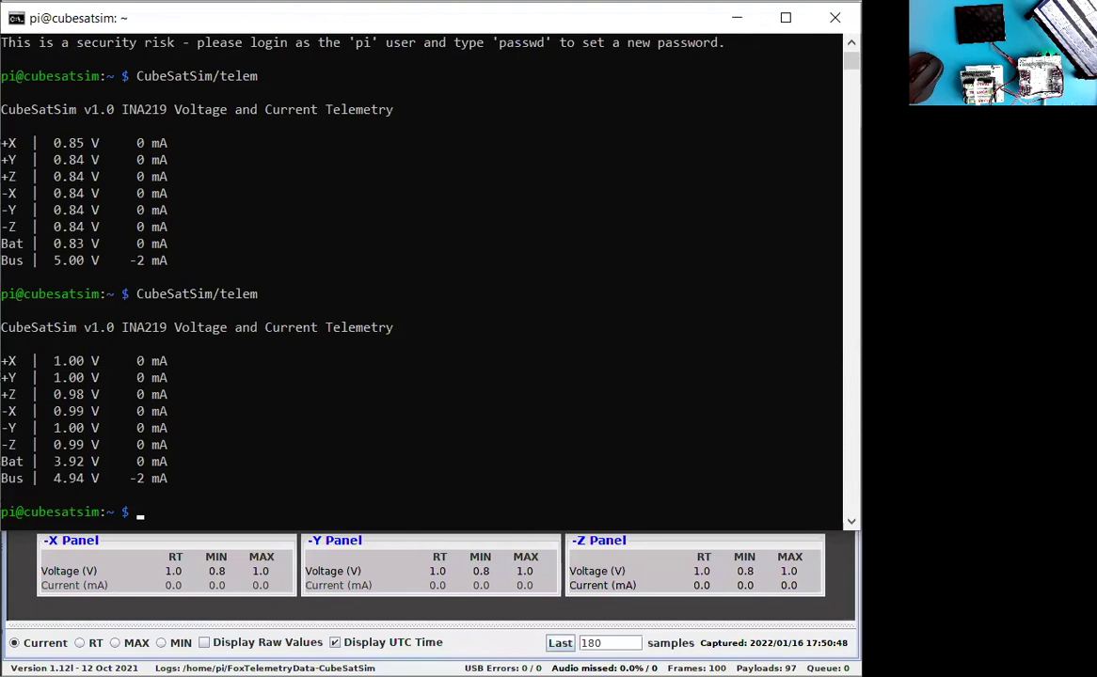
key(Up)
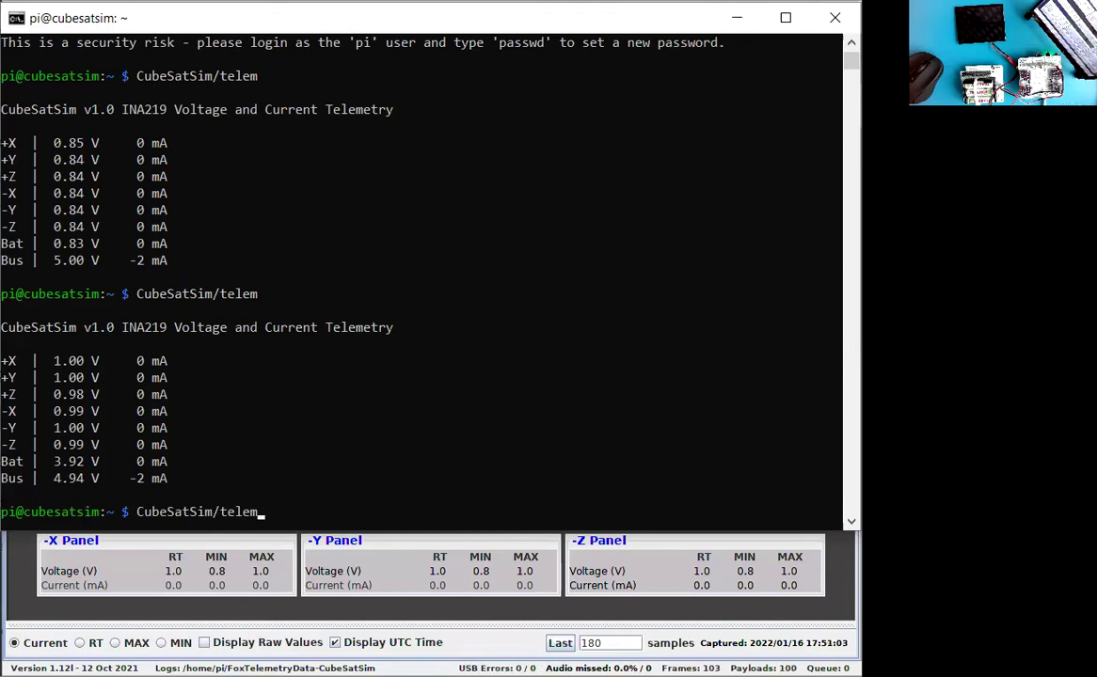
key(Return)
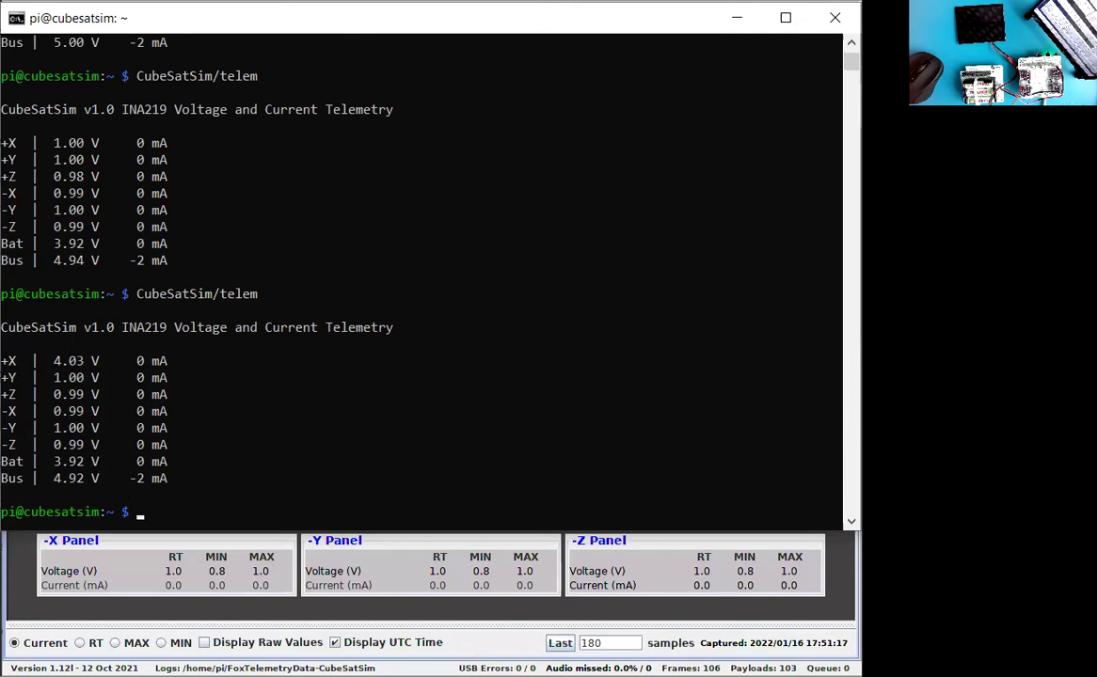
key(alt+Tab)
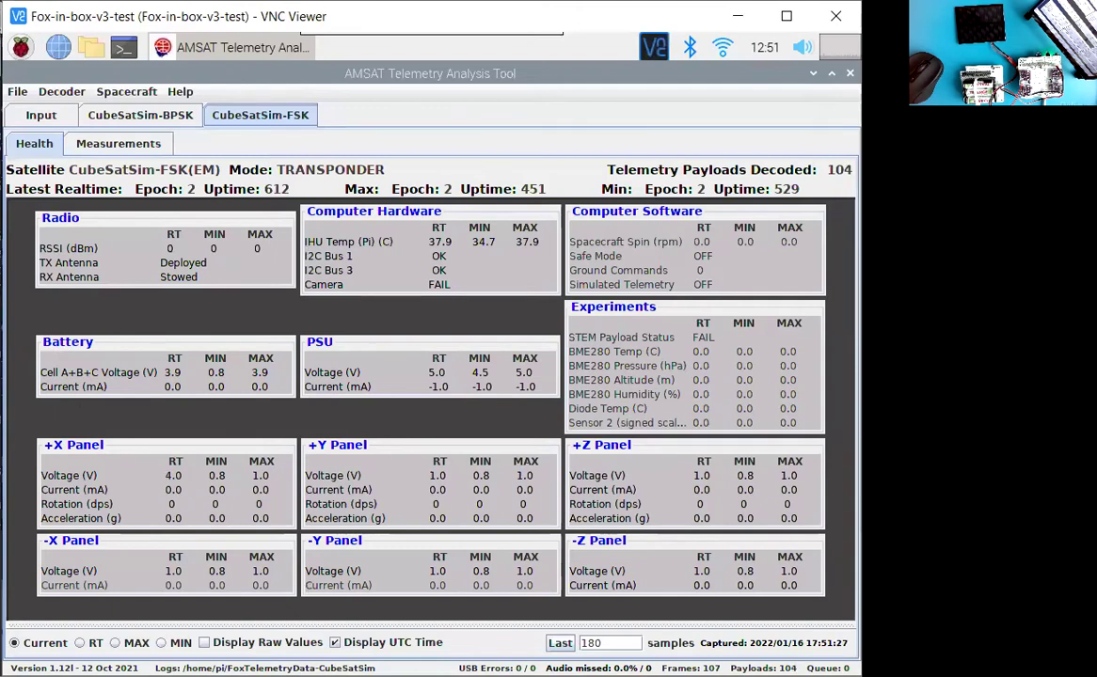